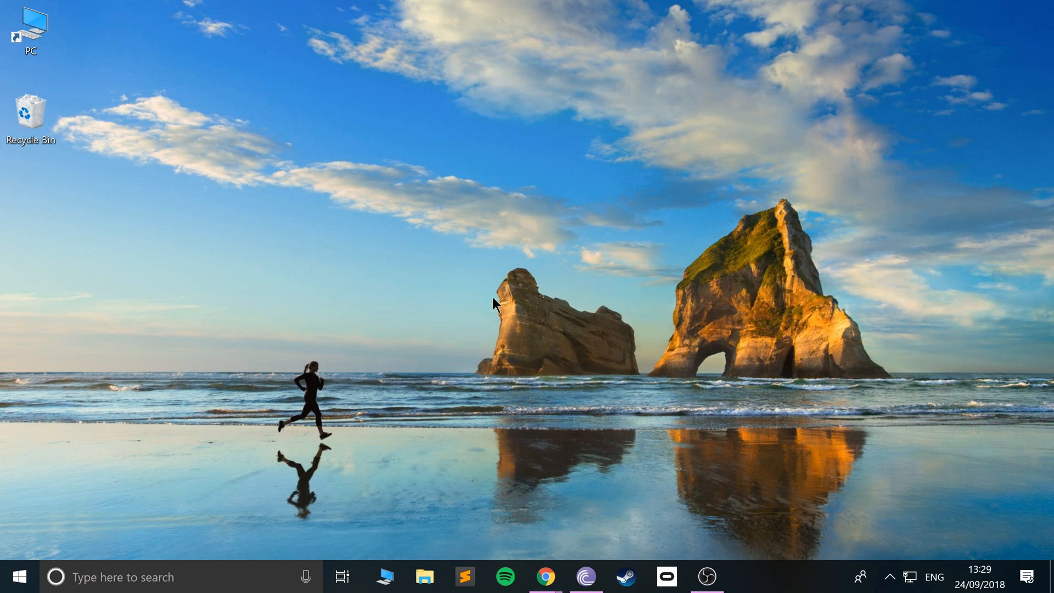
Step: Switch to Chrome, search Google for "visual studio" and open the official Visual Studio website
mouse_move(546, 581)
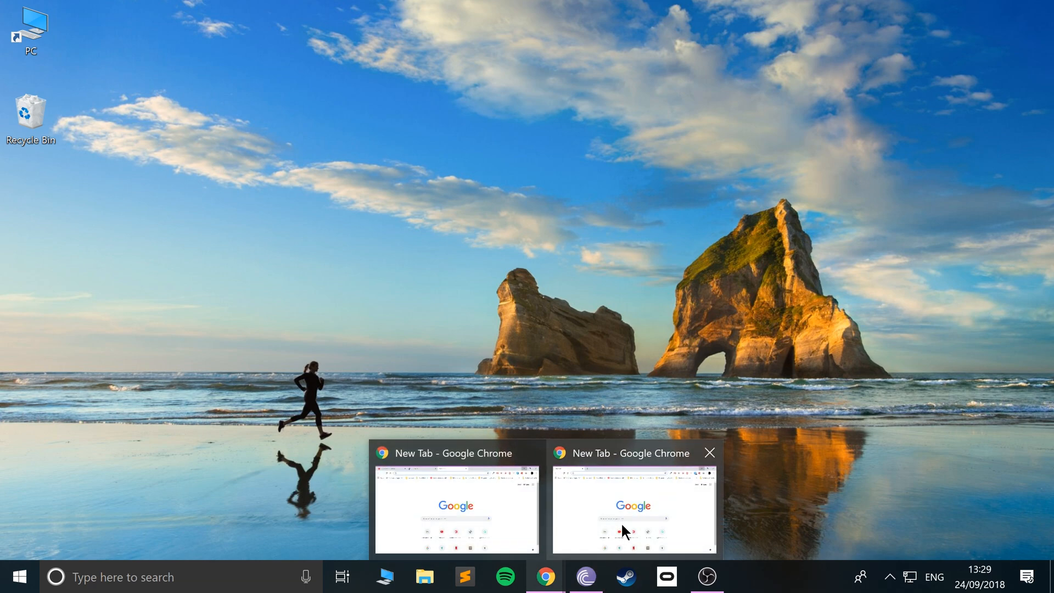
click(622, 524)
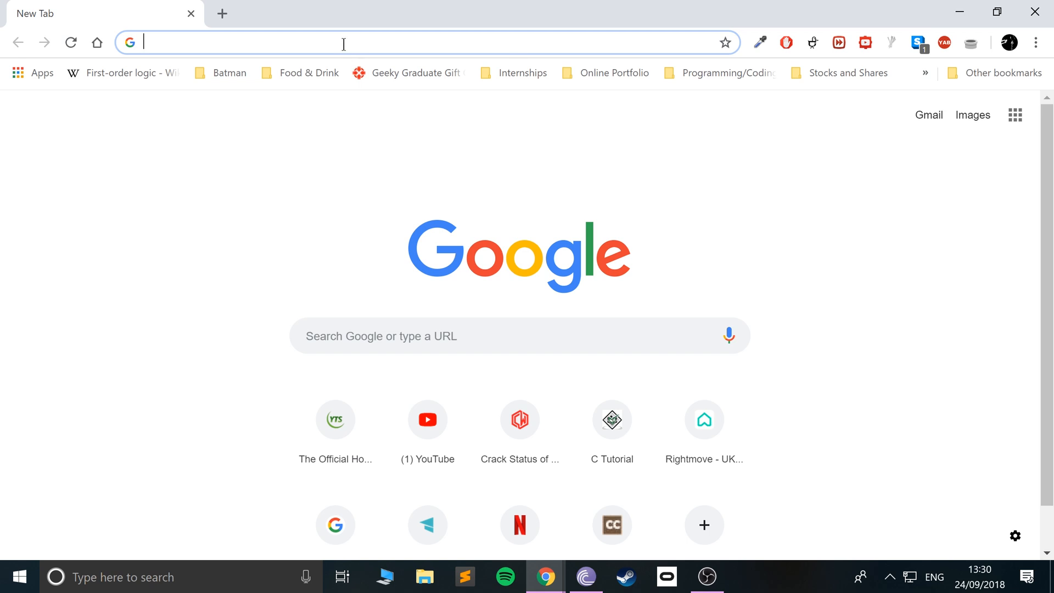
text(visual studio)
key(Return)
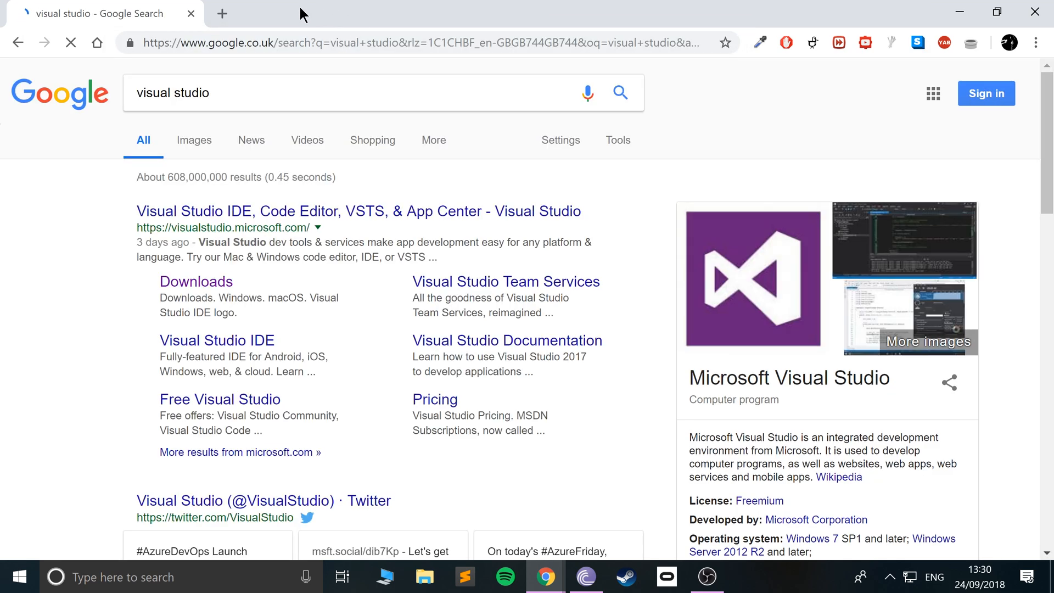
click(268, 215)
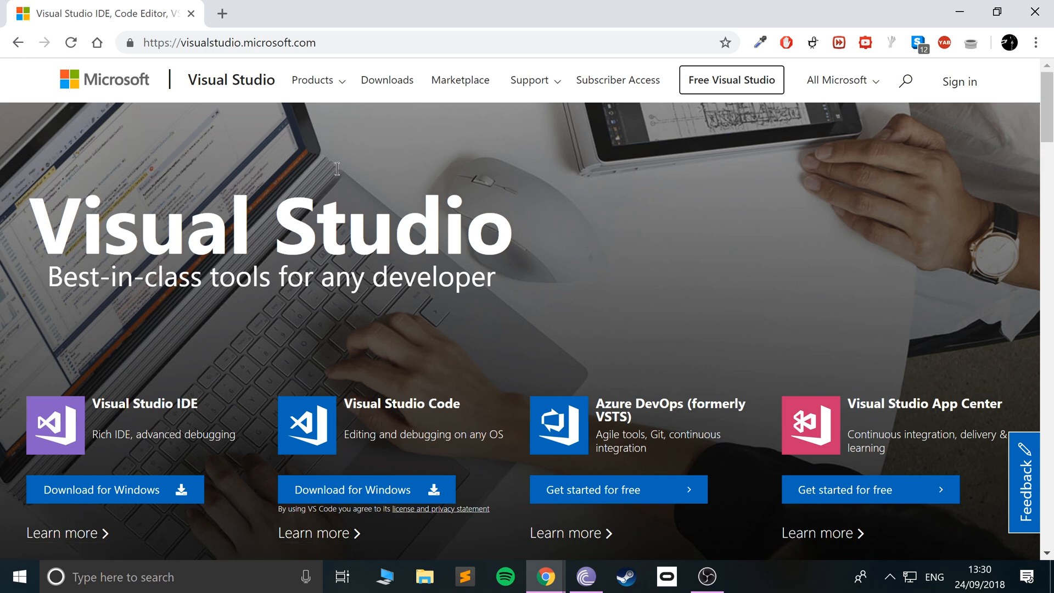
Step: Download the Visual Studio IDE Community 2017 installer for Windows and decline the survey
scroll(348, 167, down, 5)
scroll(129, 352, up, 3)
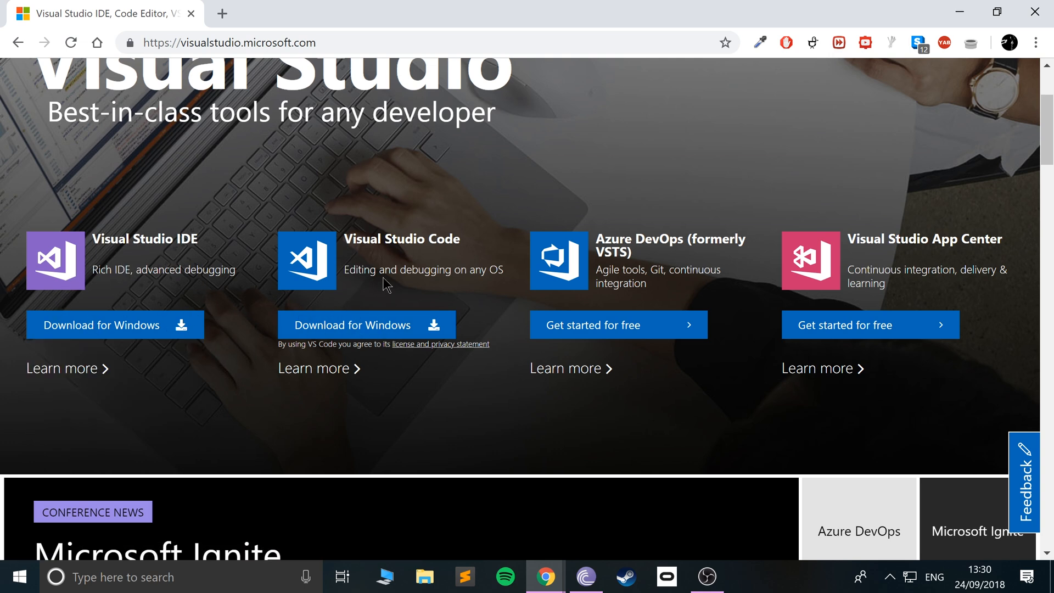
mouse_move(140, 331)
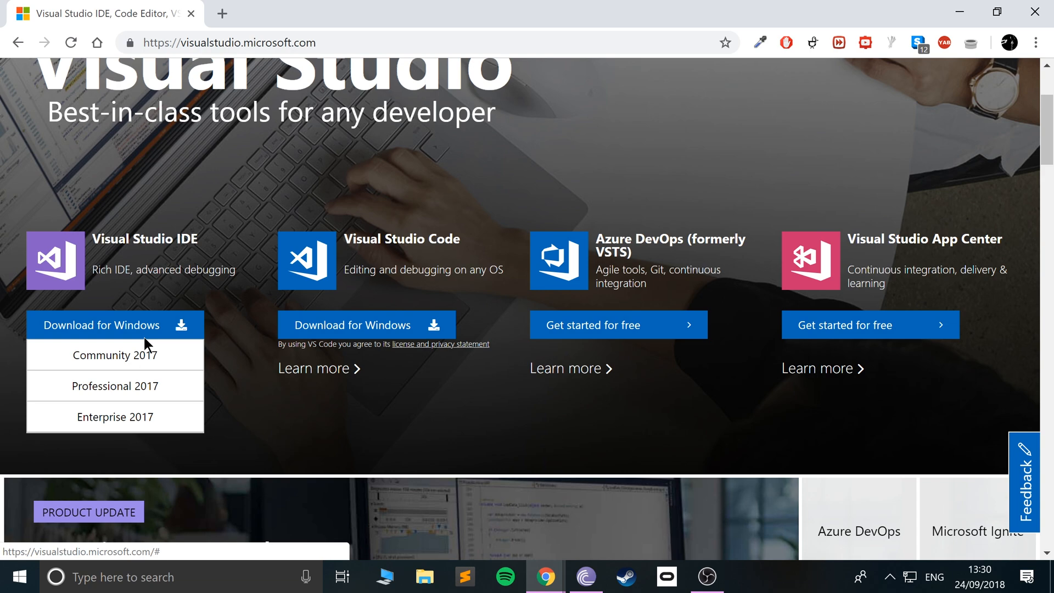
click(153, 360)
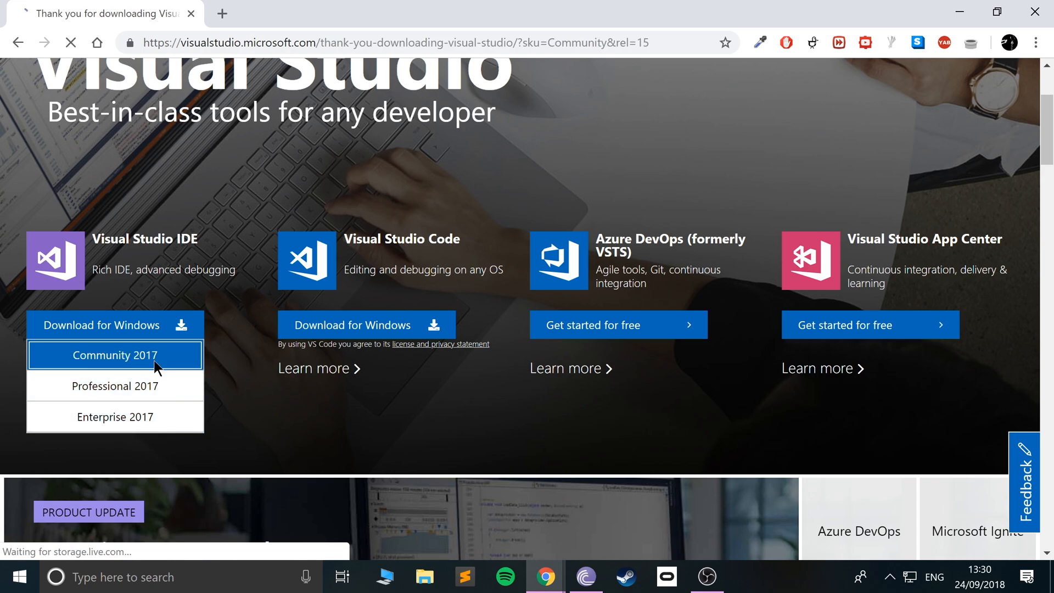
scroll(505, 344, down, 2)
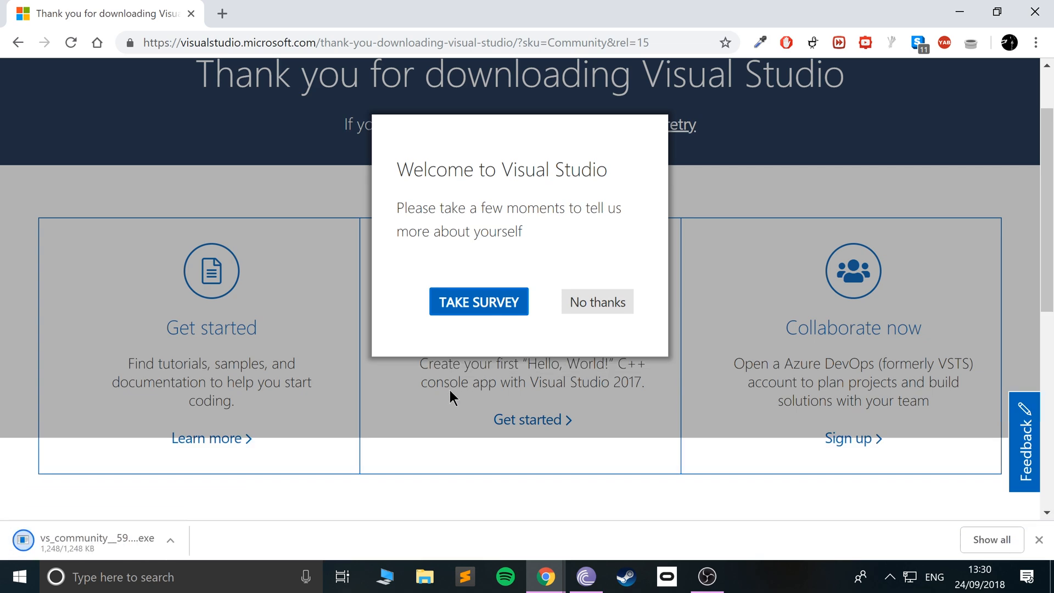
click(591, 309)
scroll(582, 312, down, 4)
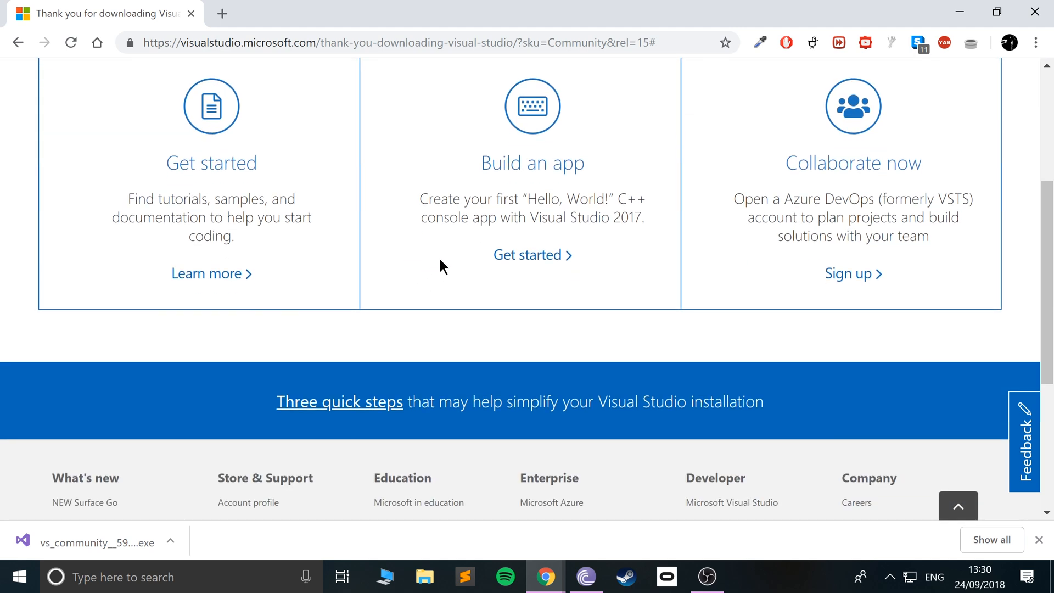
Step: Run the downloaded vs_community installer, continue past the setup notice and decline the update
click(74, 542)
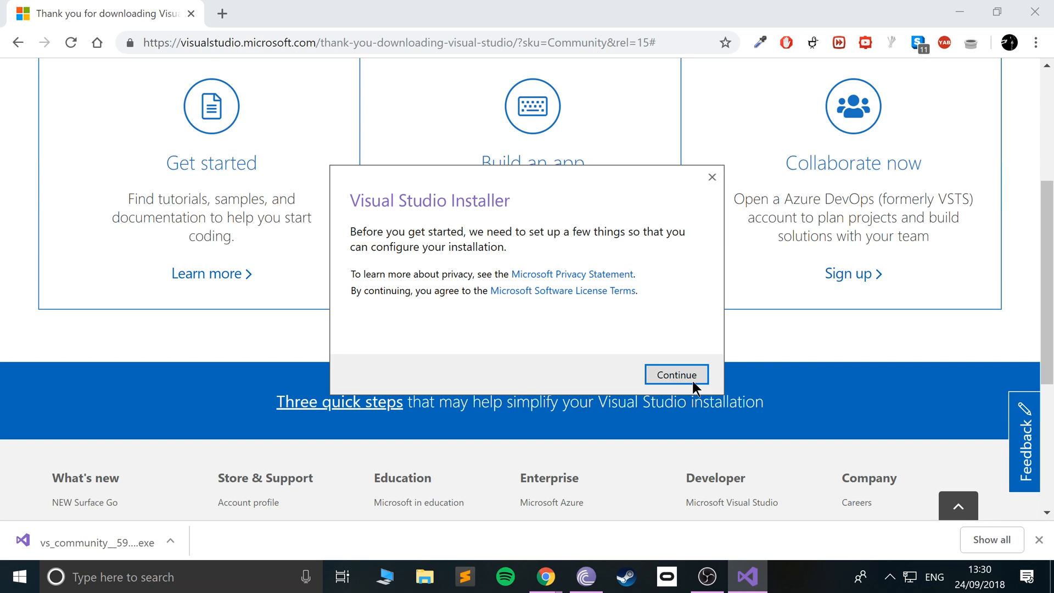
click(681, 375)
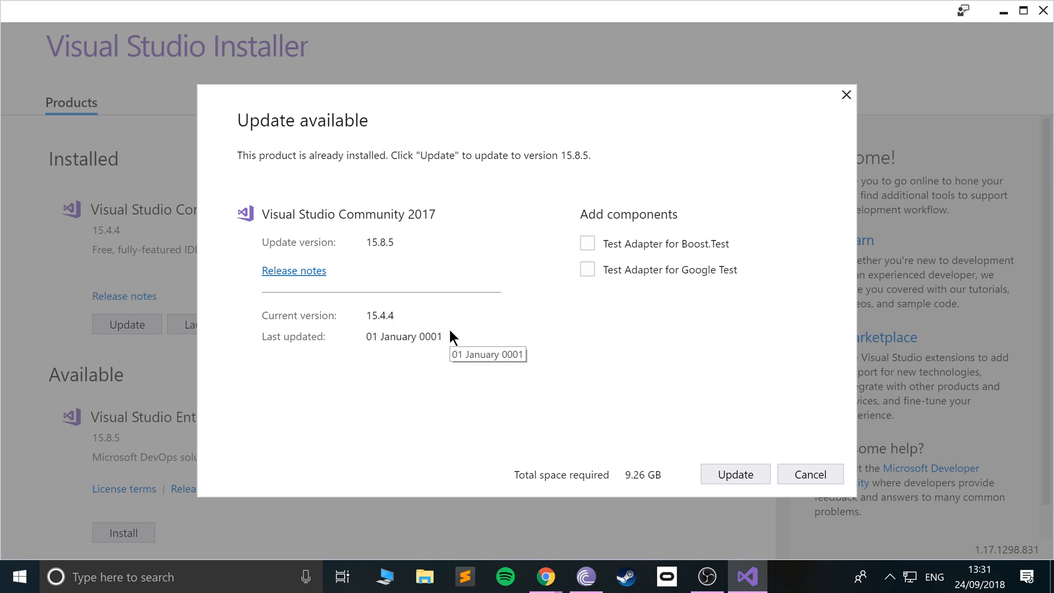
click(805, 474)
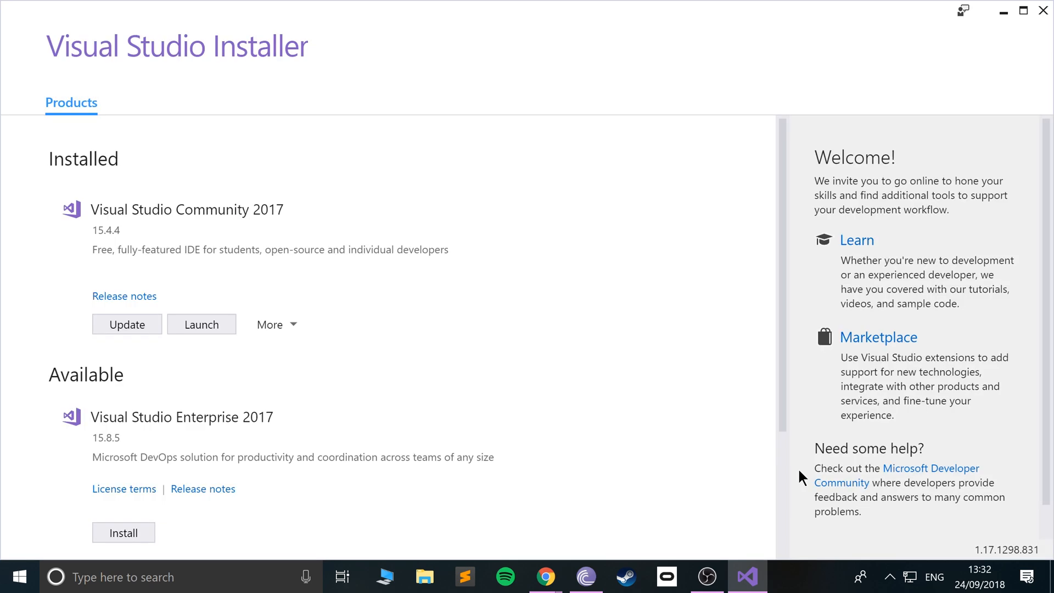
Step: Review the product list and the additional options for Visual Studio Community 2017, then close the installer
scroll(386, 433, down, 2)
scroll(104, 231, up, 2)
click(277, 325)
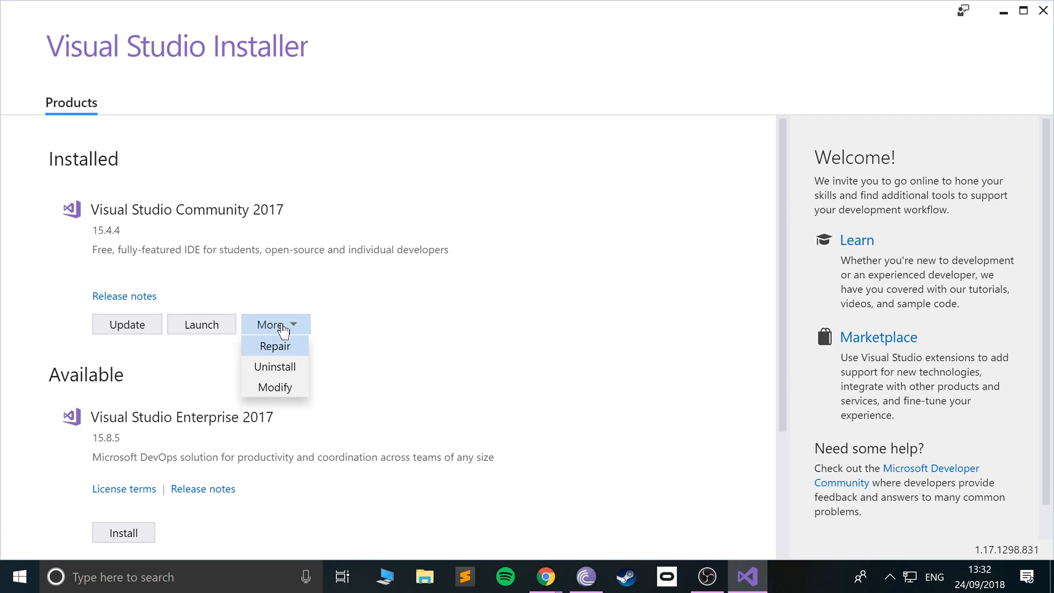
scroll(477, 302, down, 3)
scroll(433, 291, up, 3)
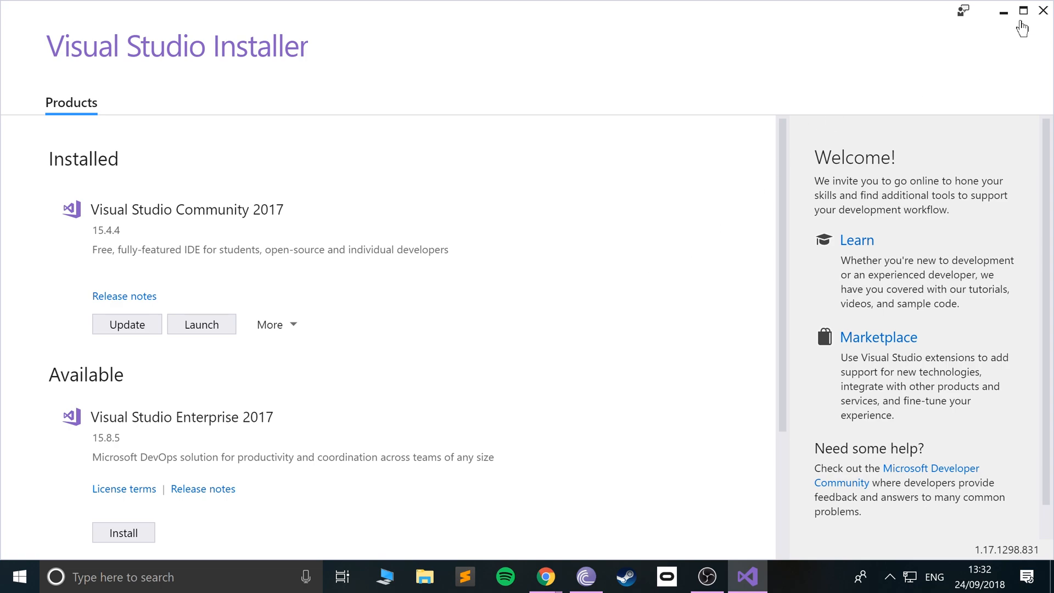
click(1043, 10)
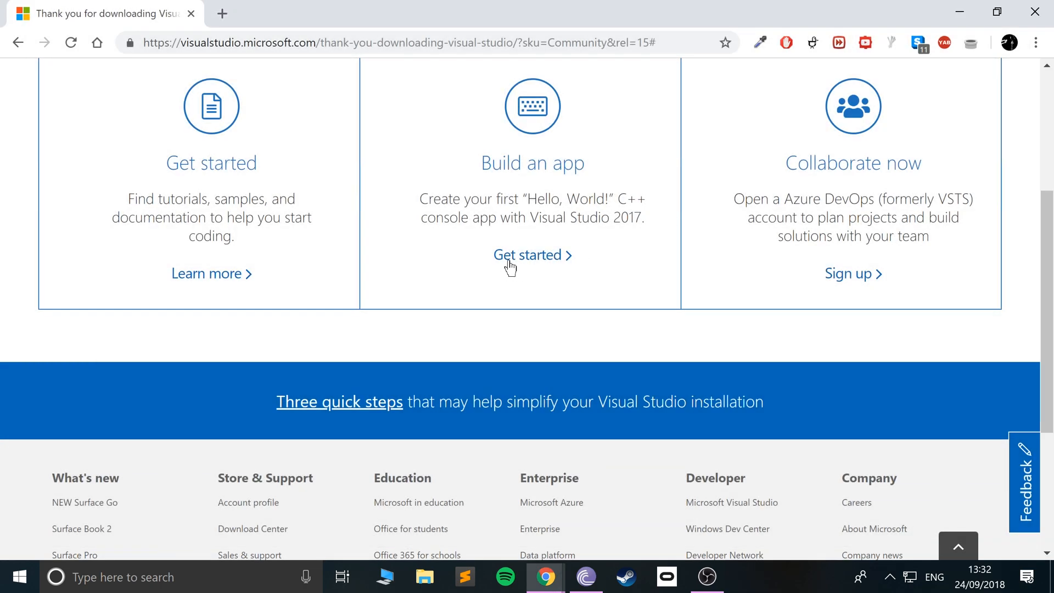
Step: Close the browser, search the installed programs for "visual" and launch Visual Studio 2017
click(1043, 10)
click(20, 576)
scroll(217, 351, down, 20)
scroll(220, 351, down, 4)
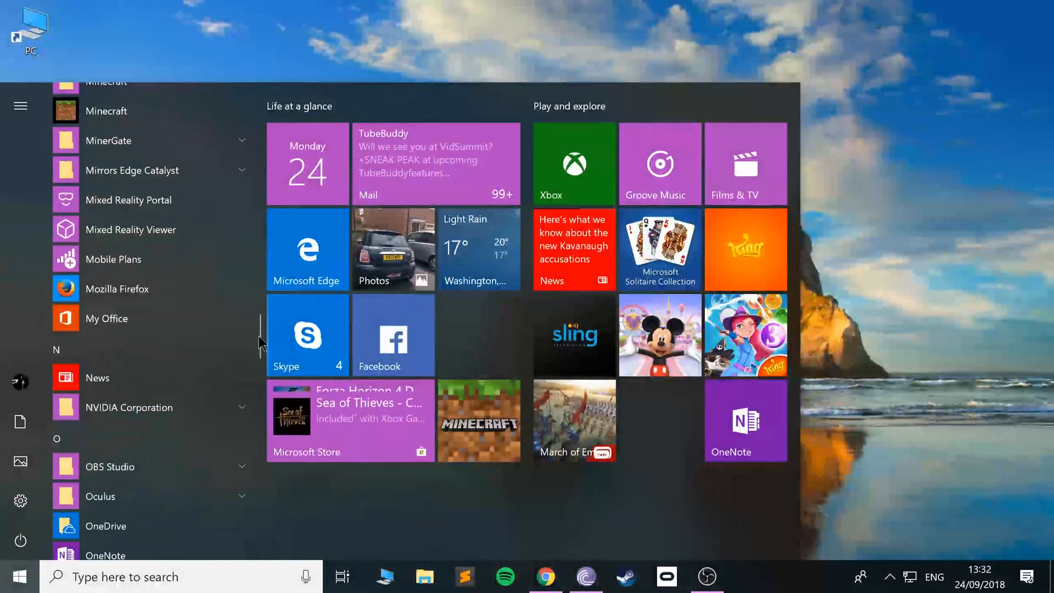
text(visual)
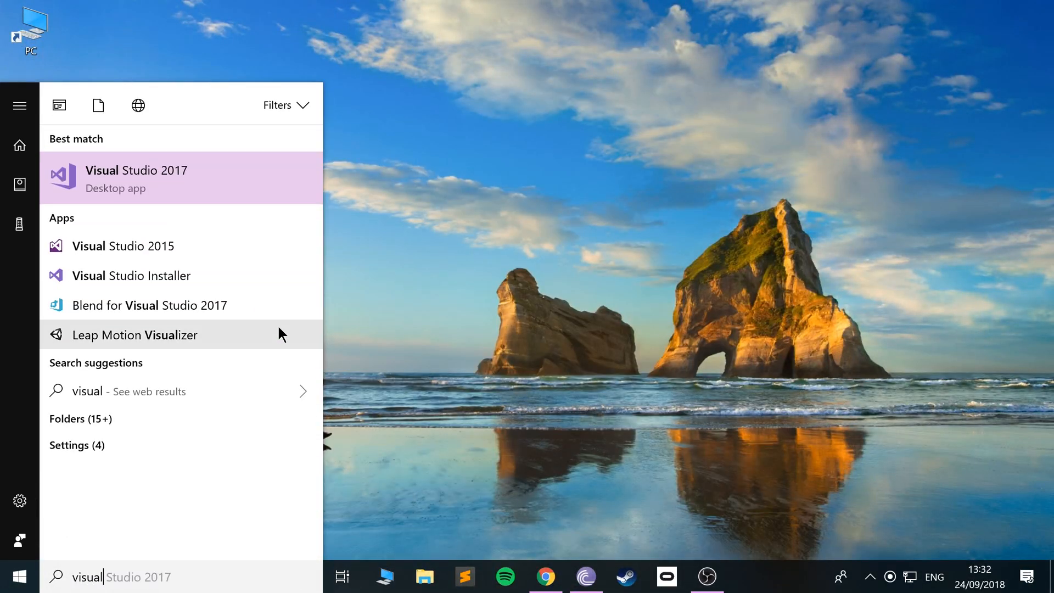
click(203, 174)
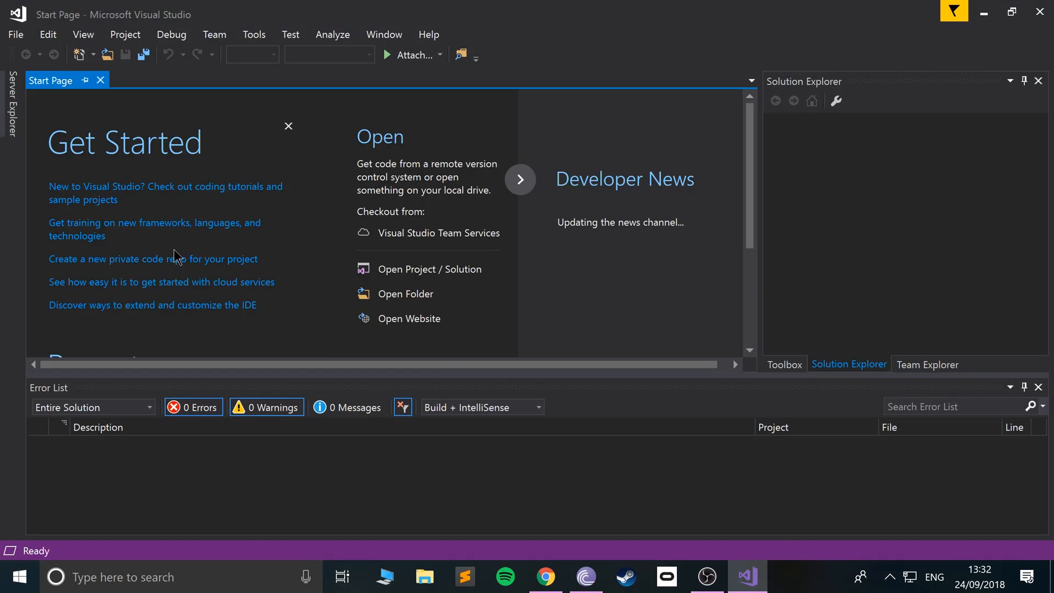
Step: Start a new project and display the Visual Basic project templates
click(16, 35)
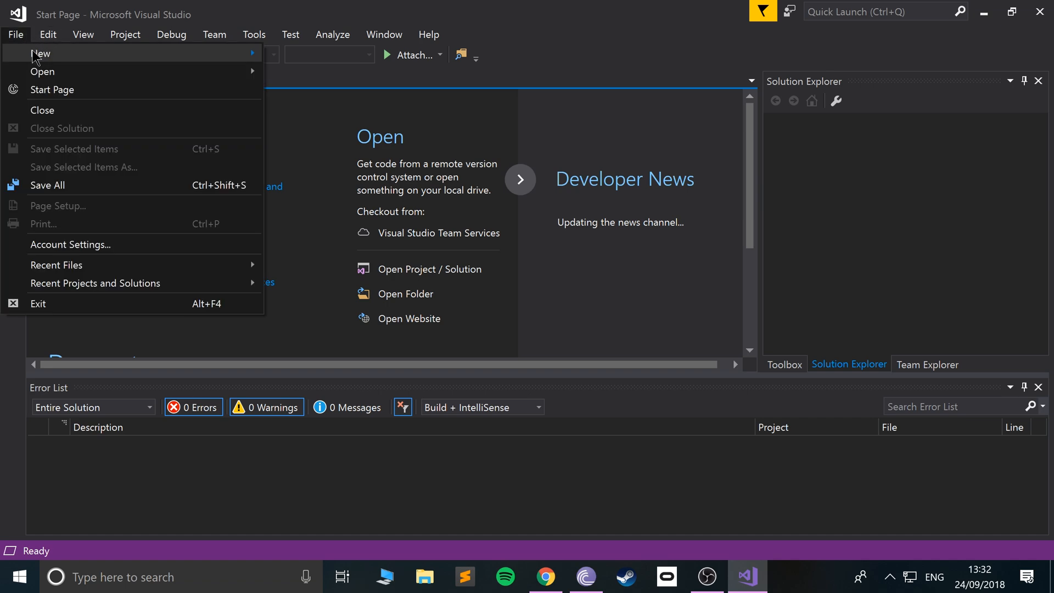
mouse_move(41, 54)
click(313, 55)
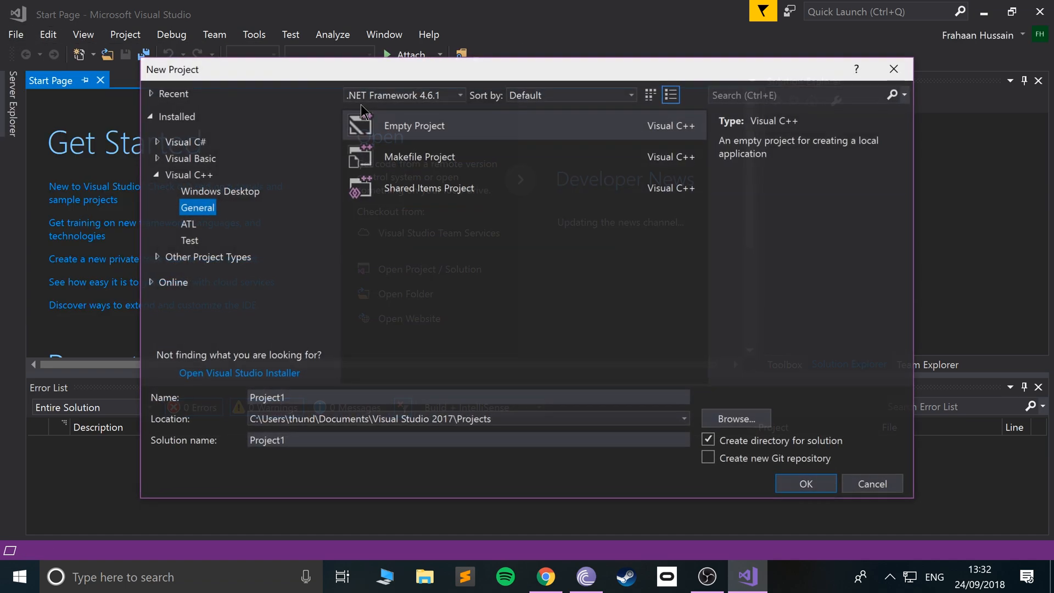
click(155, 158)
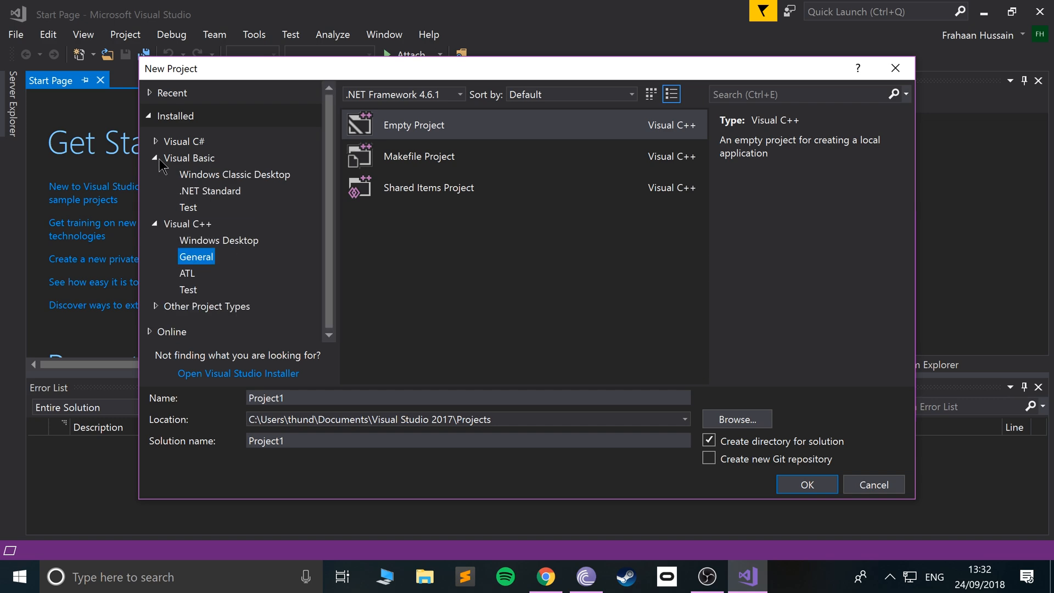
click(206, 175)
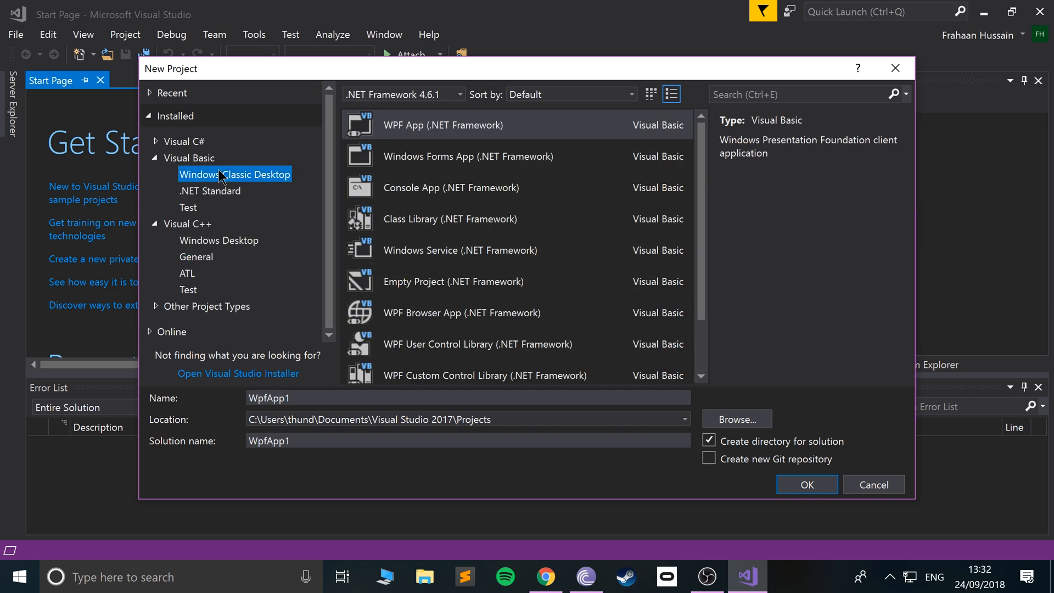
click(193, 158)
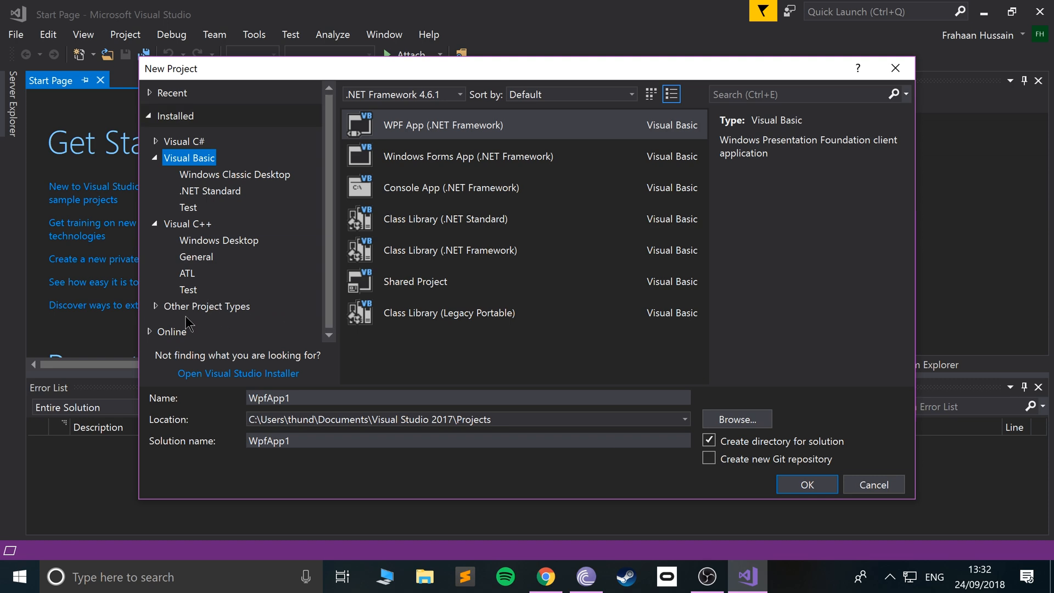
click(157, 309)
click(156, 307)
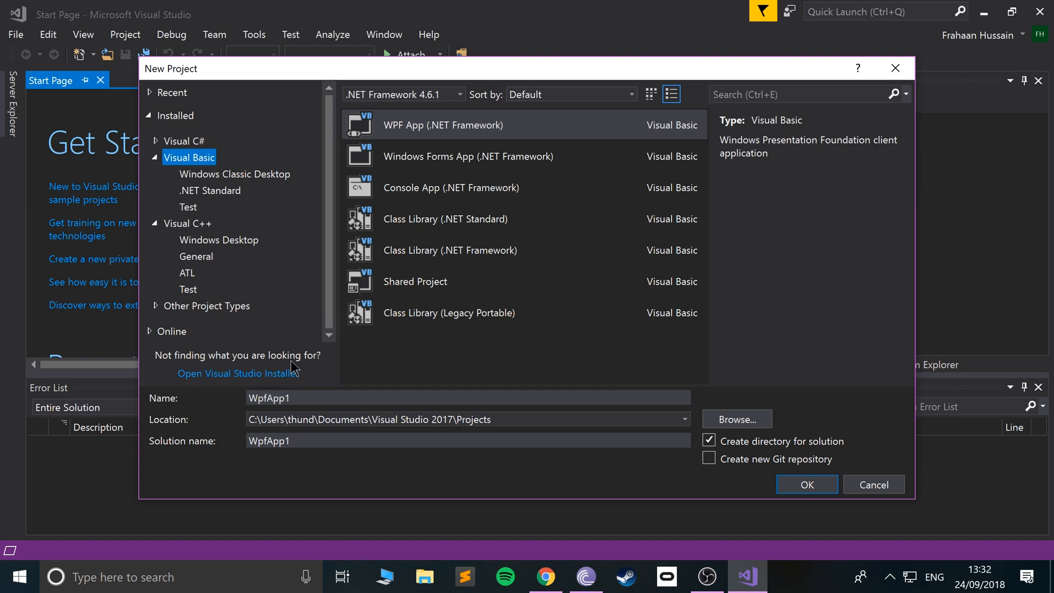
Step: Open the Visual Studio Installer from the New Project dialog, examine the workloads including .NET desktop development, and close the installer
click(218, 374)
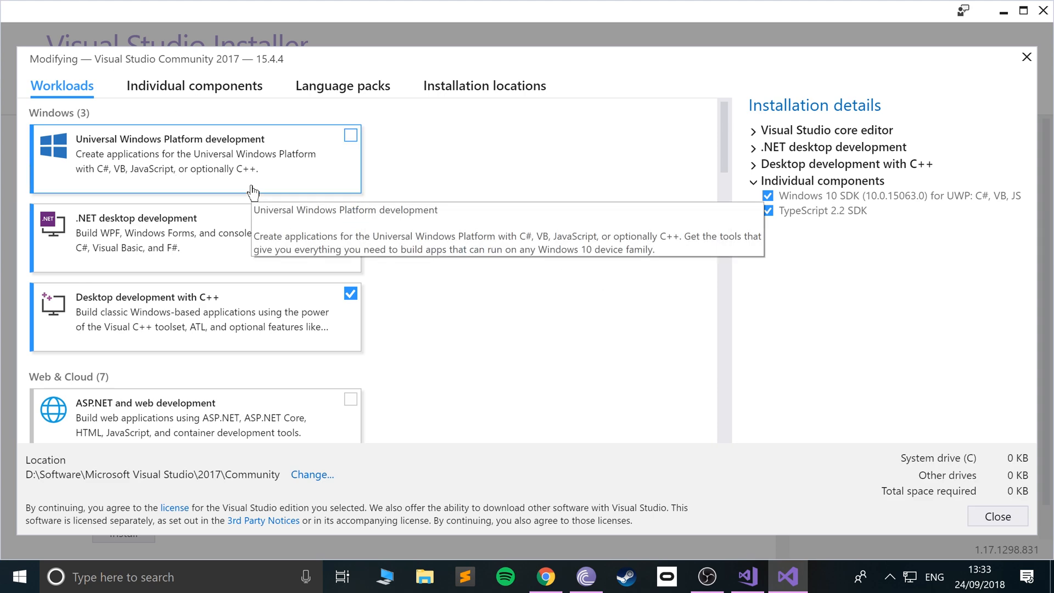
scroll(252, 192, down, 15)
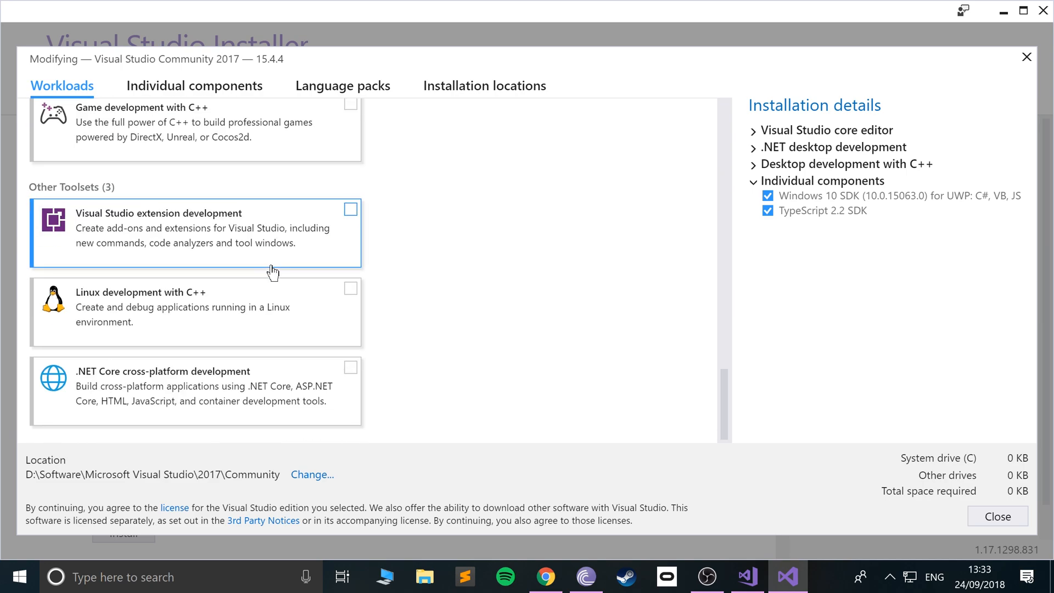
scroll(214, 222, up, 15)
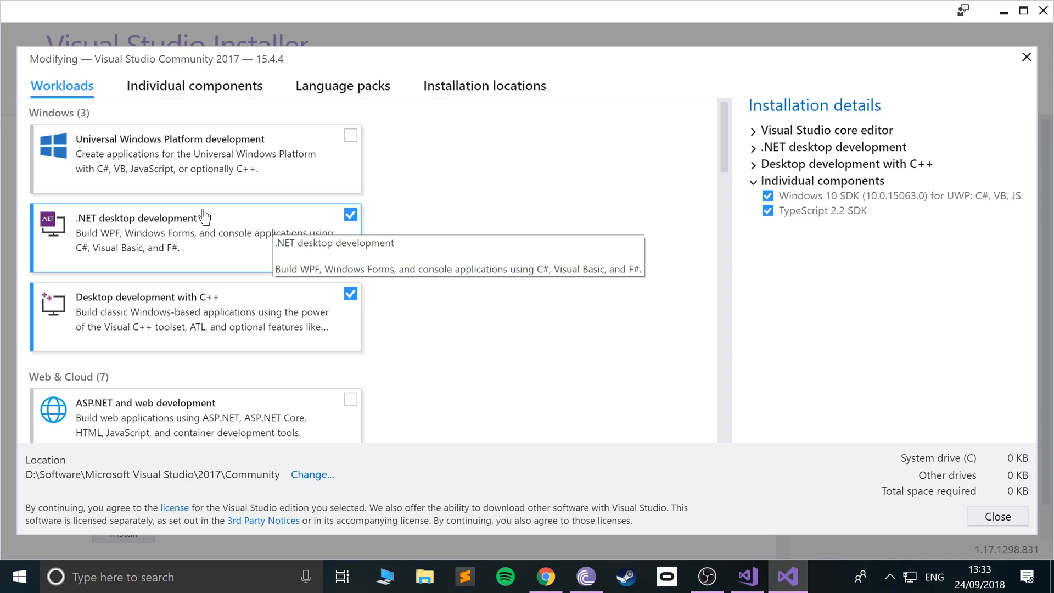
scroll(122, 227, down, 15)
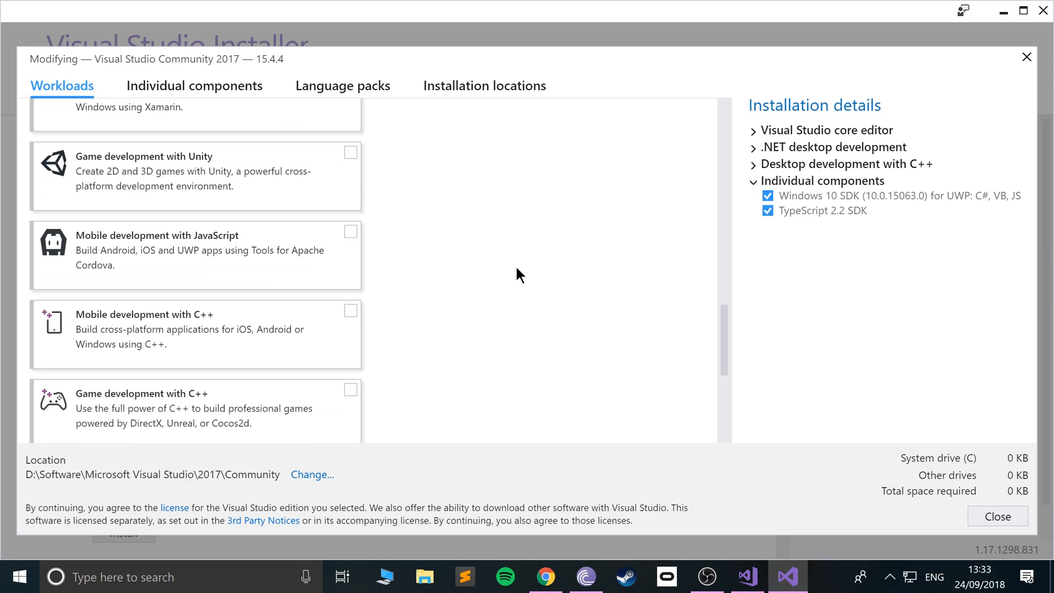
scroll(505, 296, down, 5)
scroll(209, 252, up, 3)
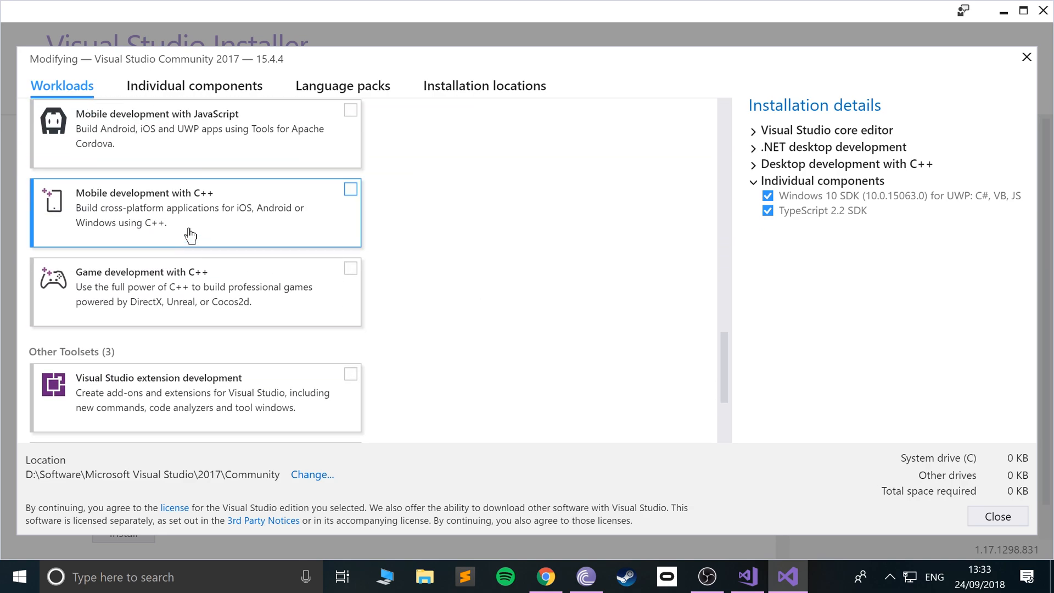
scroll(369, 261, up, 10)
scroll(259, 177, down, 5)
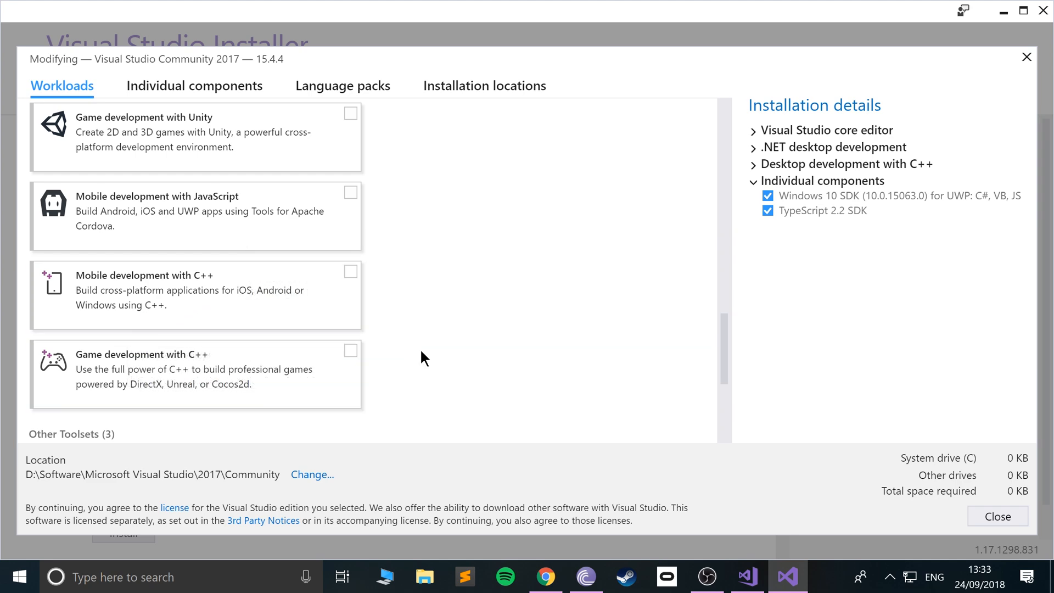
scroll(403, 351, down, 3)
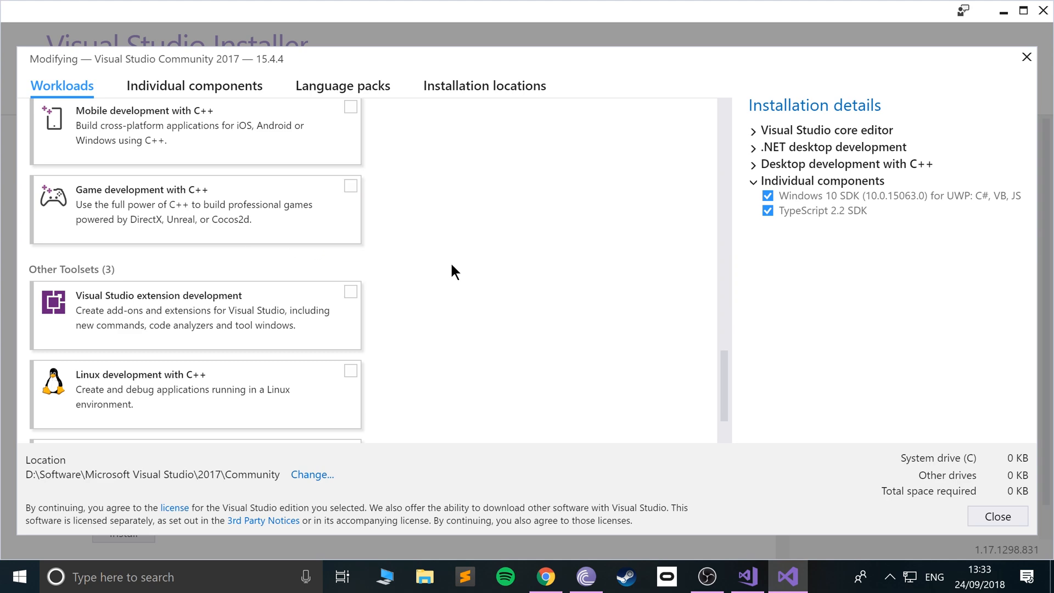
scroll(454, 275, down, 2)
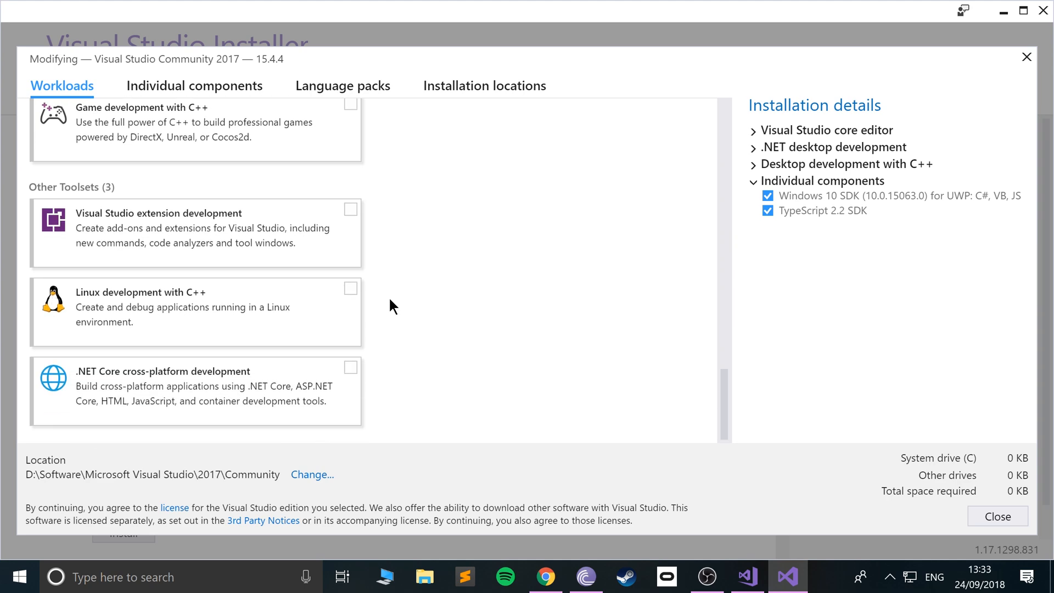
scroll(389, 296, up, 20)
scroll(434, 294, up, 1)
scroll(384, 285, down, 8)
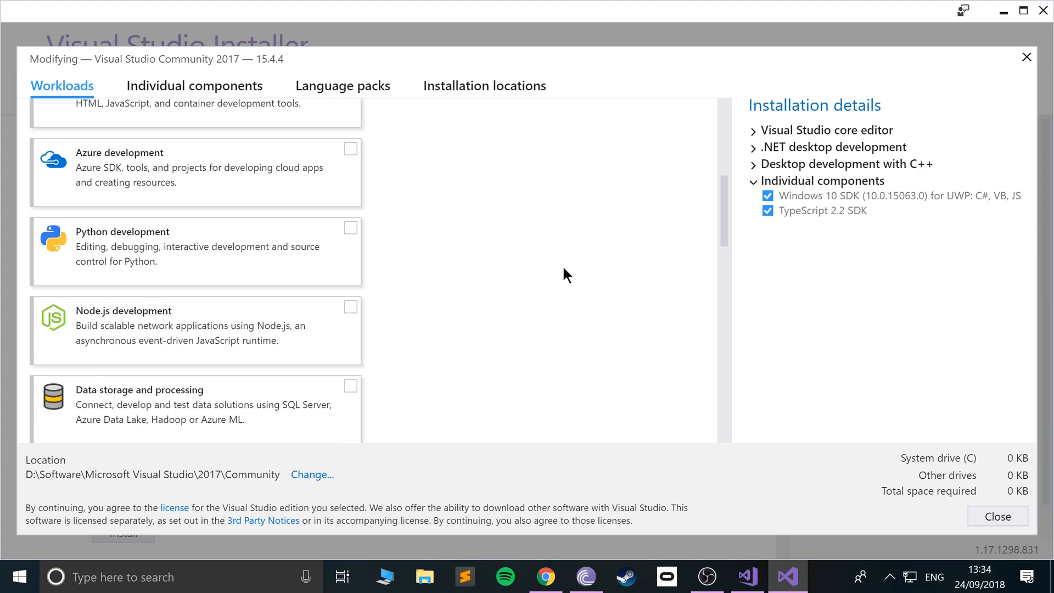
scroll(577, 258, up, 8)
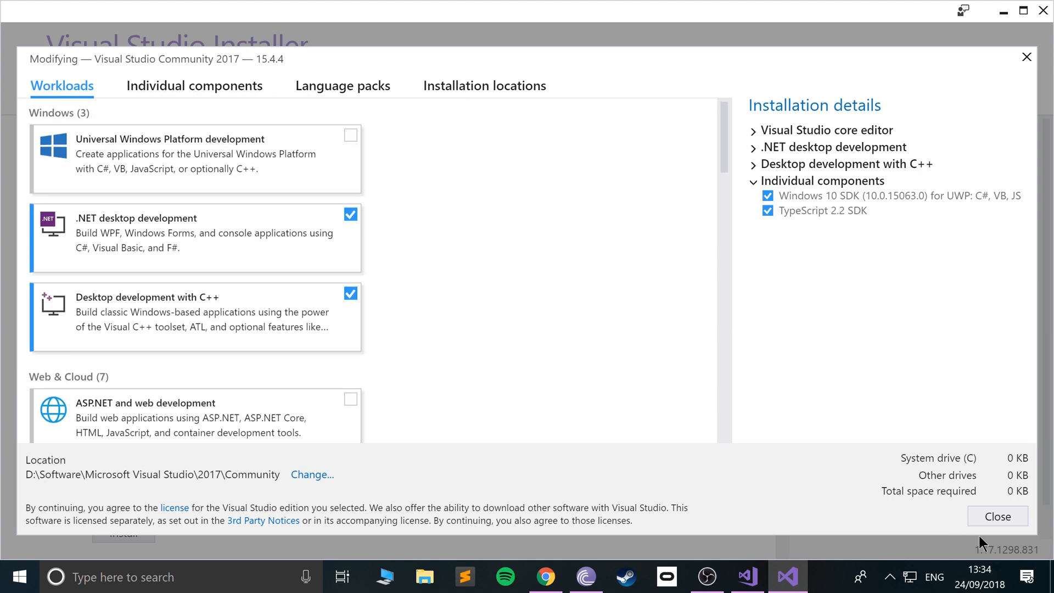
click(997, 515)
click(1043, 10)
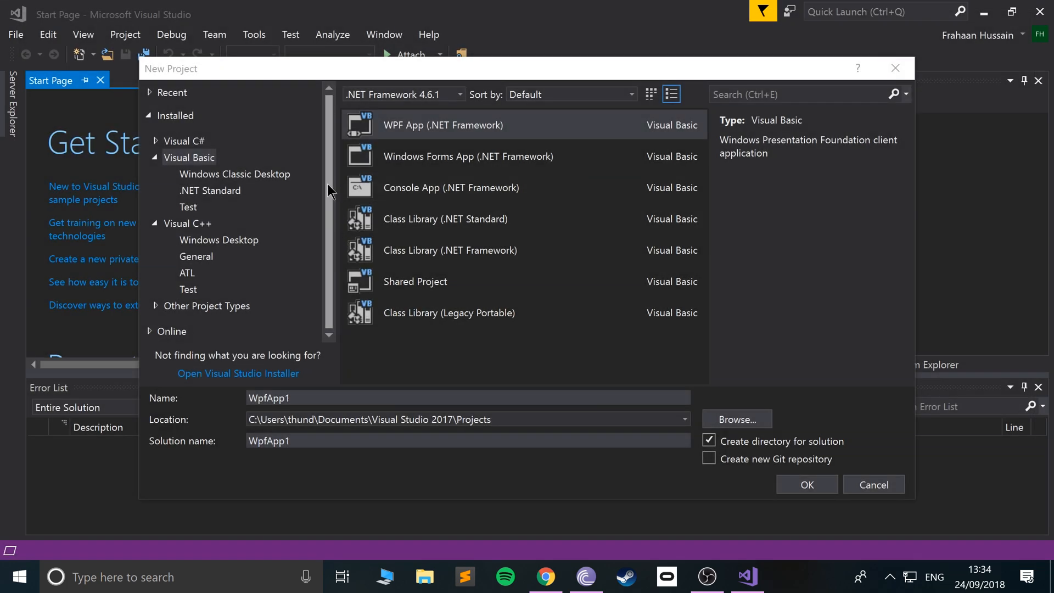
Step: Choose the Visual Basic Console App (.NET Framework) template and name the project AwesomeProject
click(399, 195)
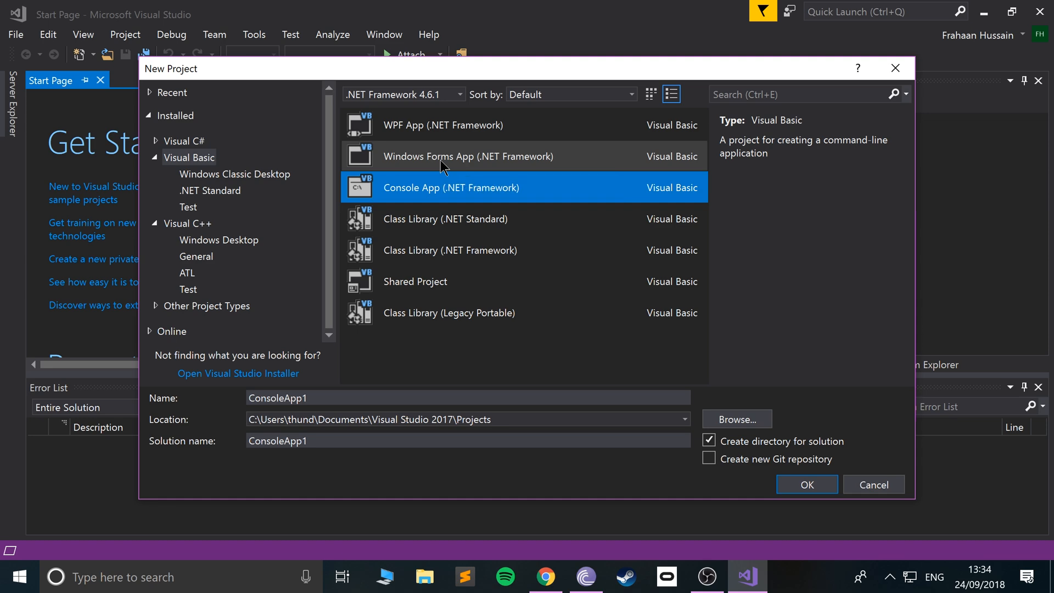
click(298, 397)
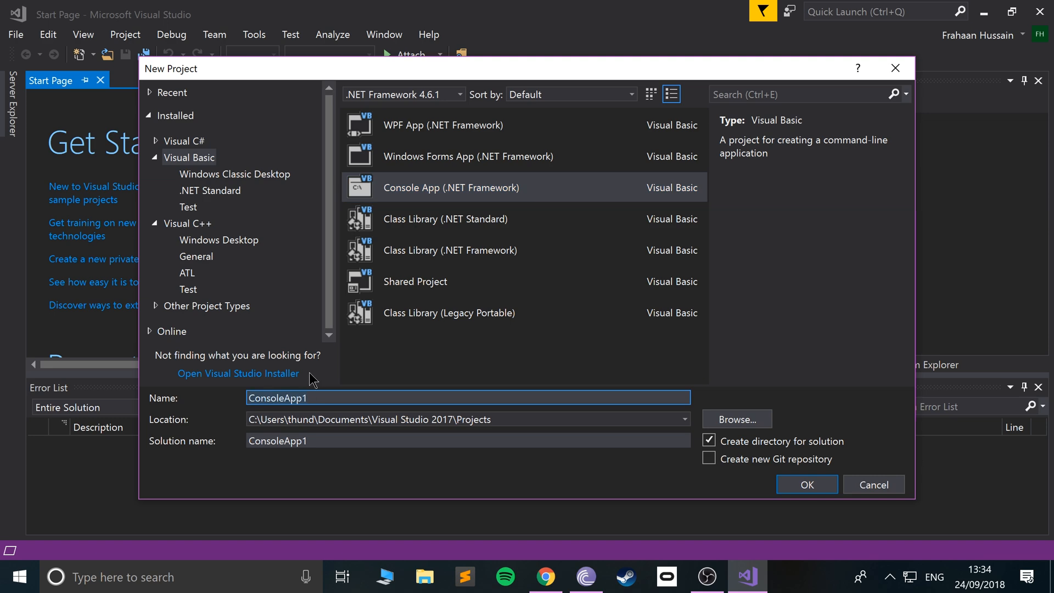
key(ctrl+a)
text(AwesomeProjec)
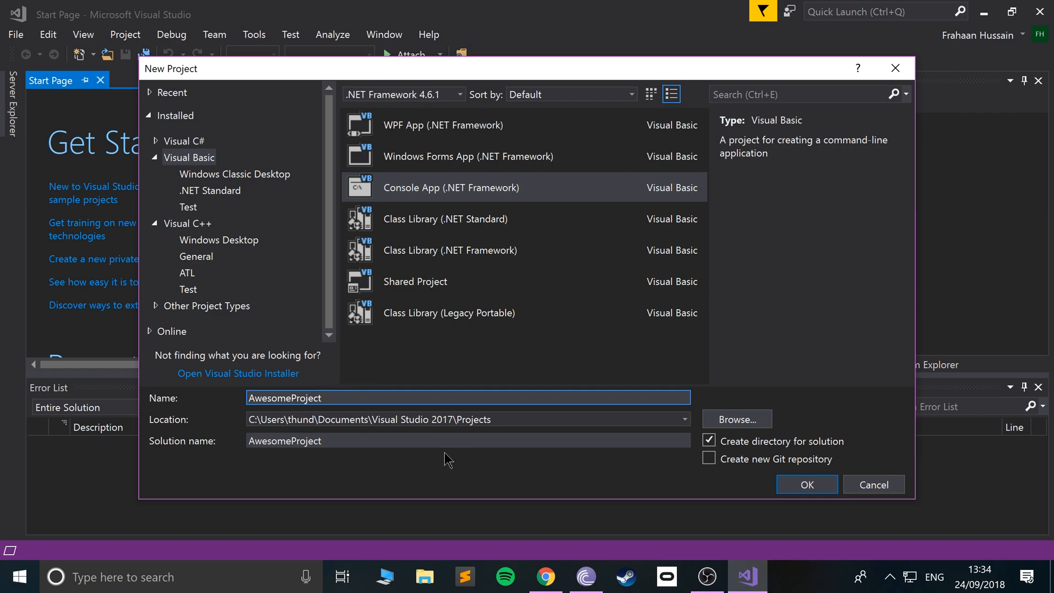
Step: Set the project location to the Desktop folder and create the project
click(737, 419)
click(189, 214)
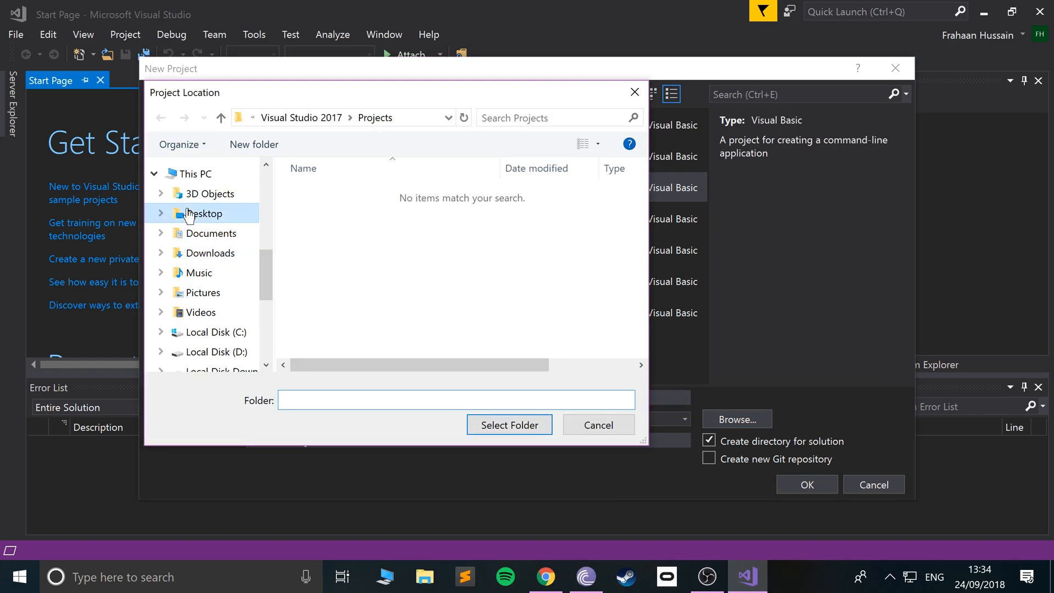
click(486, 425)
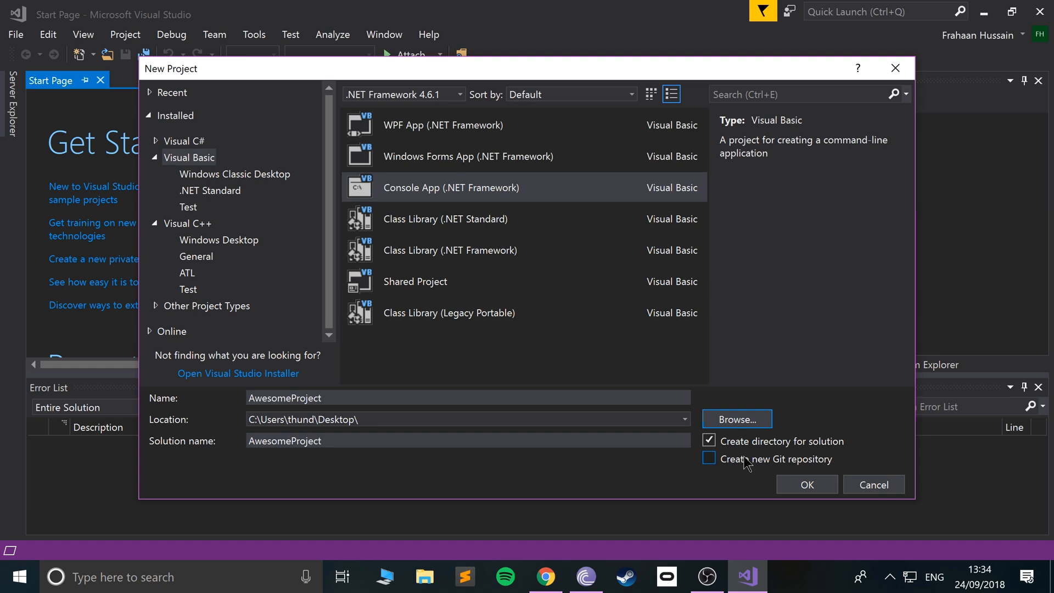
click(800, 484)
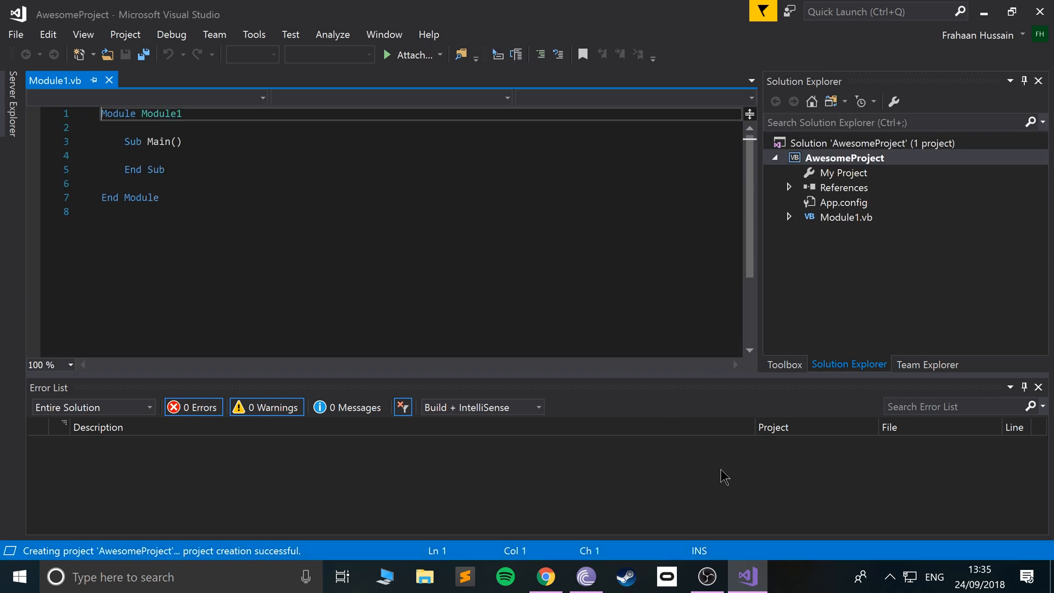
Step: Examine the generated module code, the App.config file and the contents of Module1.vb in the new project
drag(270, 265, 59, 60)
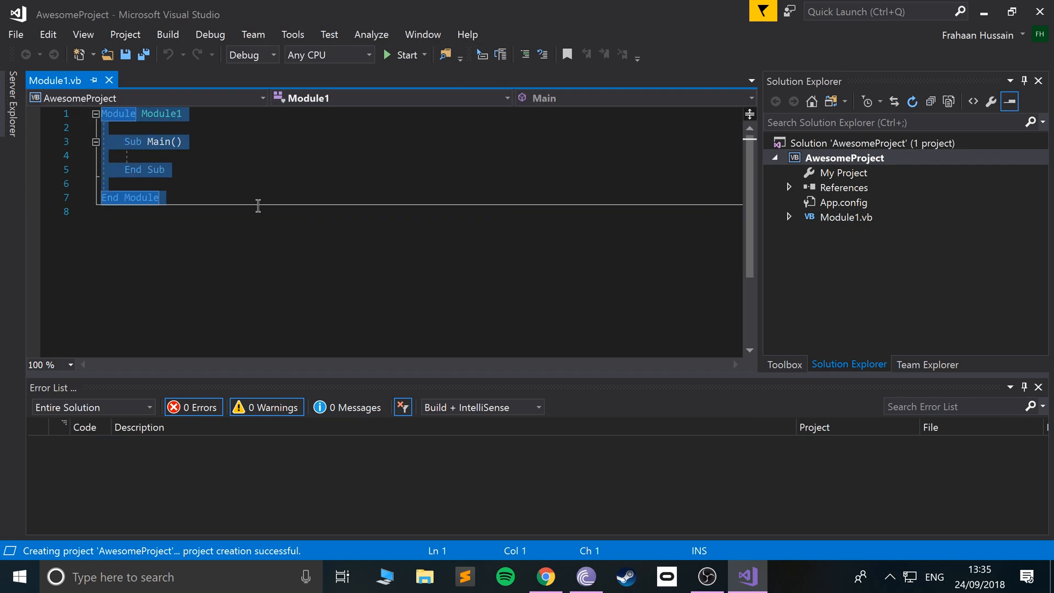
click(279, 220)
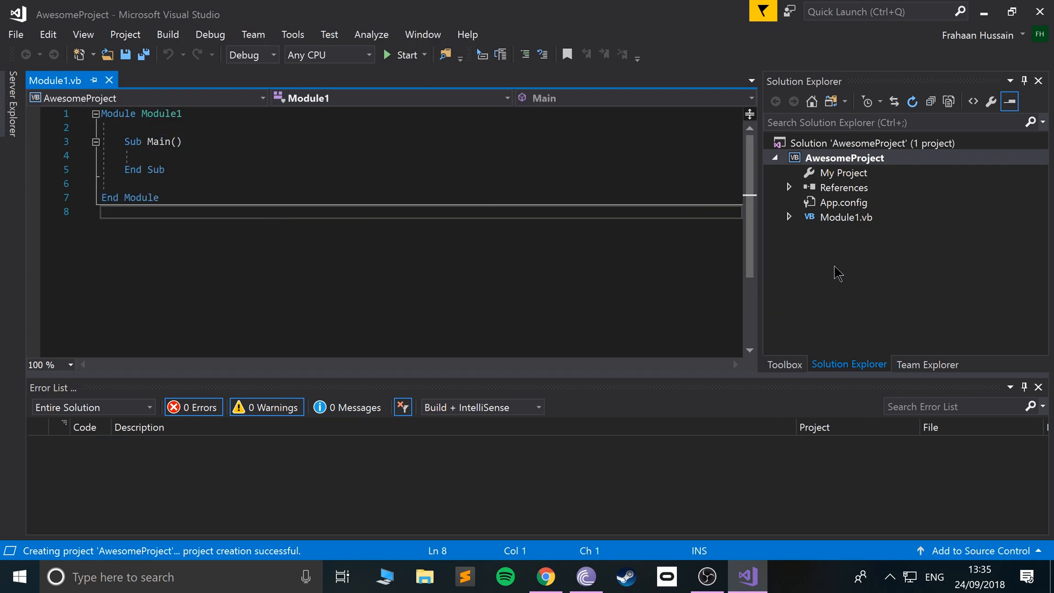
click(840, 202)
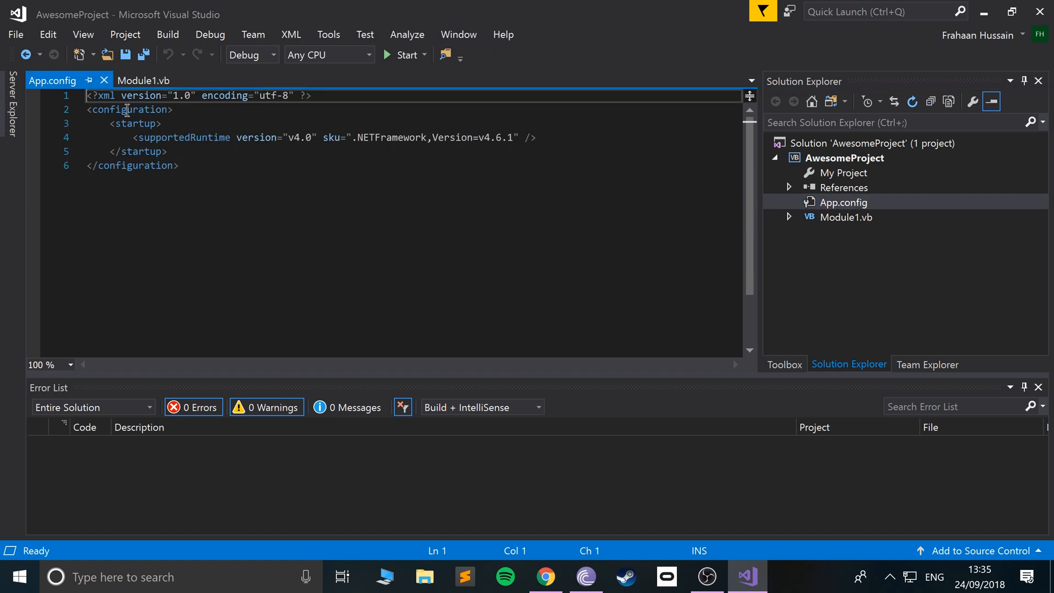
click(103, 82)
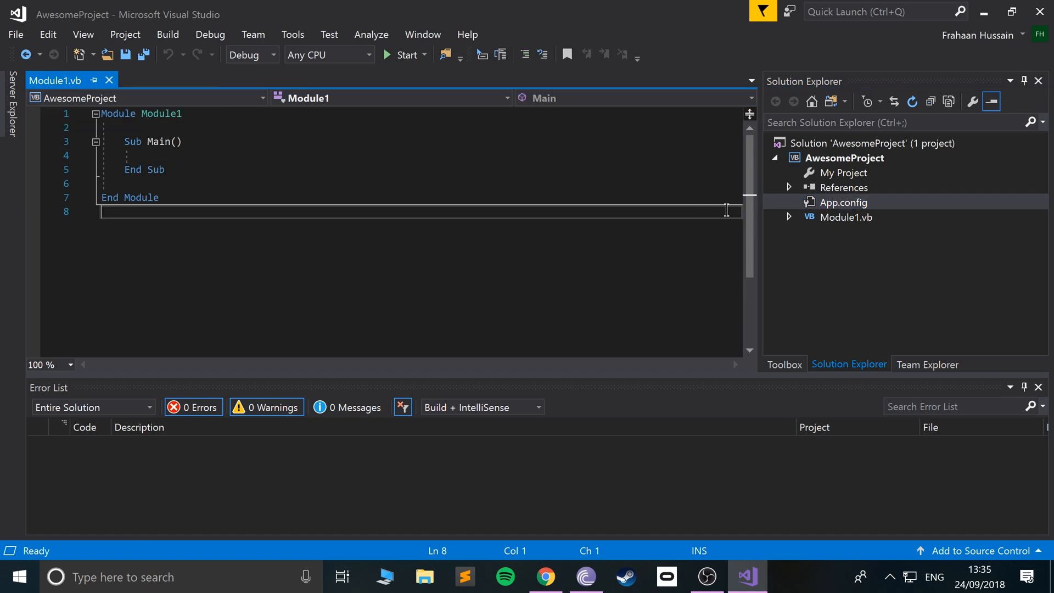
click(789, 217)
click(832, 219)
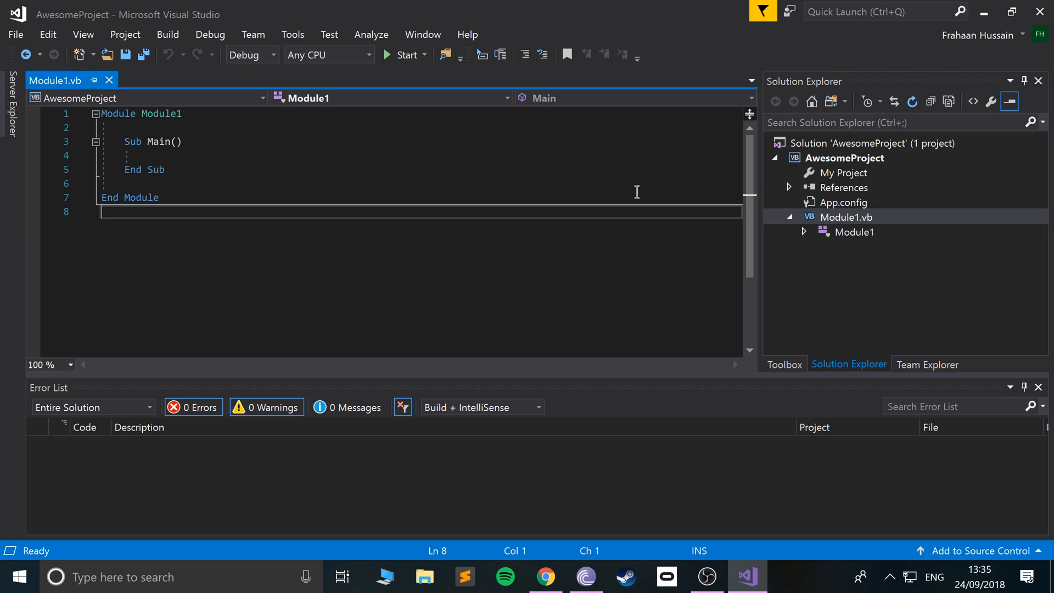
Step: Run the console project with debugging, then return to the End Sub line in the code of Module1.vb
click(391, 56)
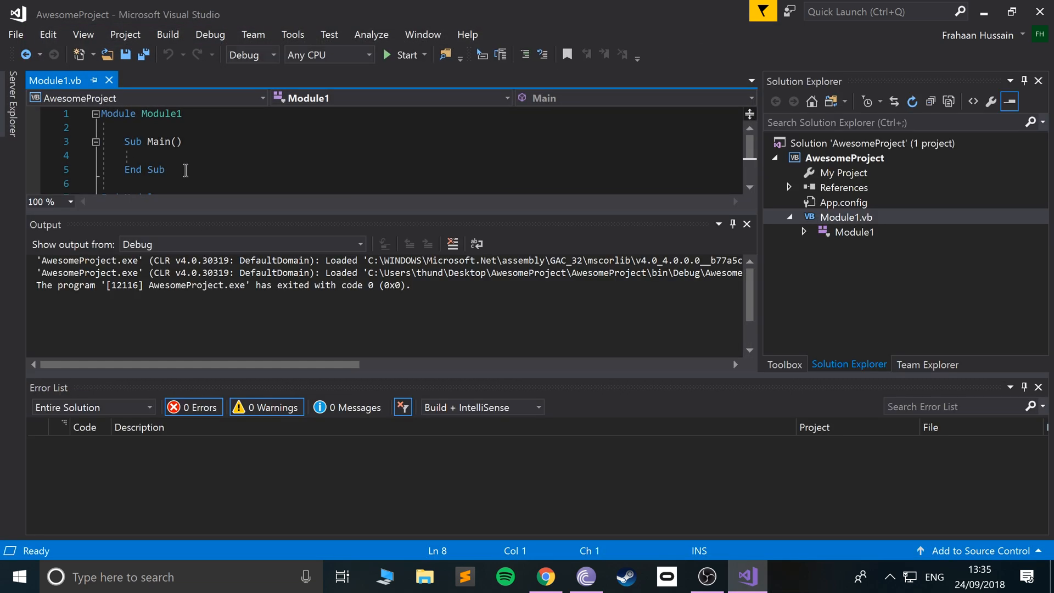
click(268, 170)
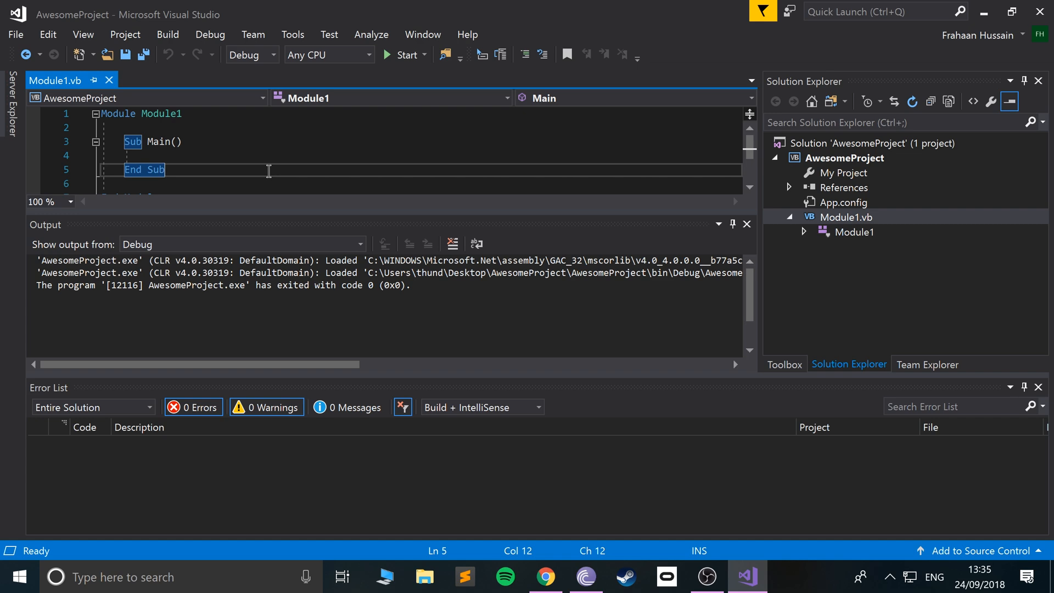